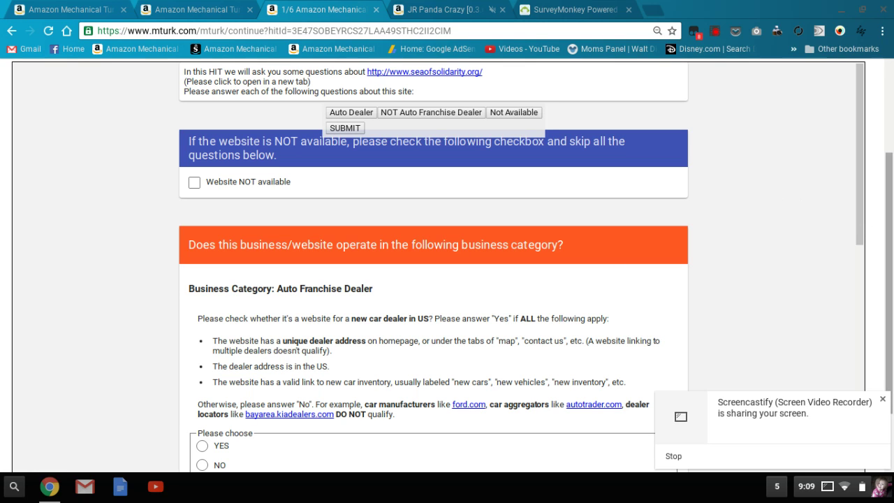
# Scroll up and open the seaofsolidarity.org link from the car-dealer evaluation HIT.
pyautogui.scroll(1, 886, 236)
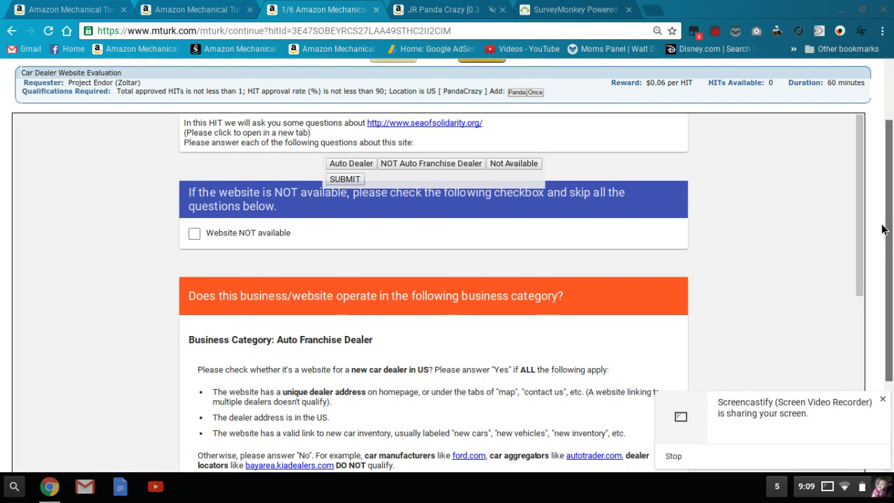
pyautogui.moveTo(886, 236)
pyautogui.mouseDown()
pyautogui.moveTo(879, 217)
pyautogui.moveTo(878, 227)
pyautogui.mouseUp()
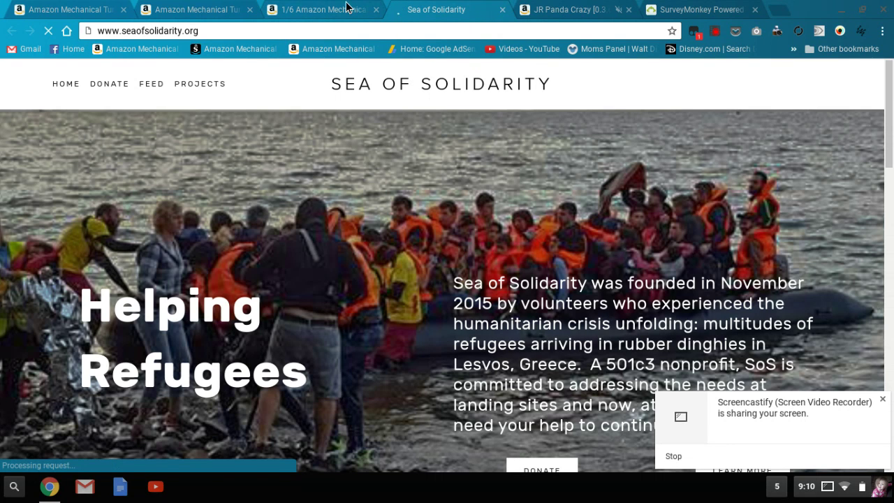
# Close the Sea of Solidarity tab, choose NOT Auto Franchise Dealer and submit the HIT.
pyautogui.hotkey('ctrl', 'w')
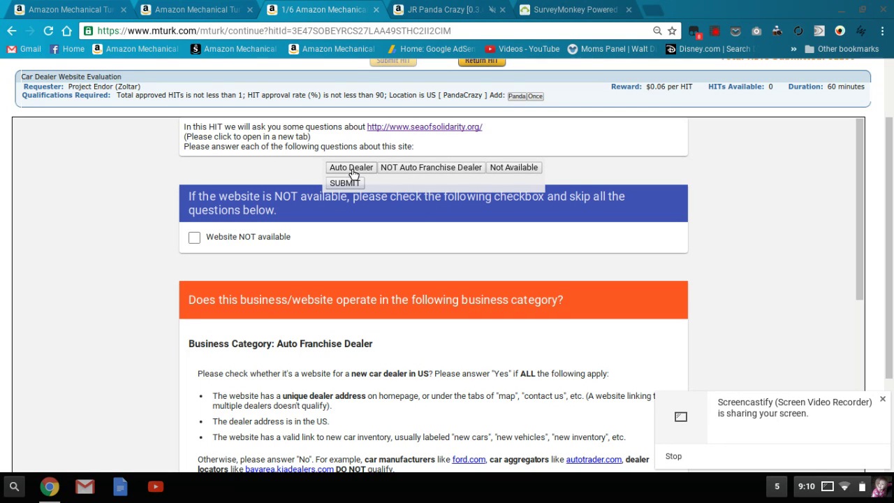
pyautogui.click(422, 176)
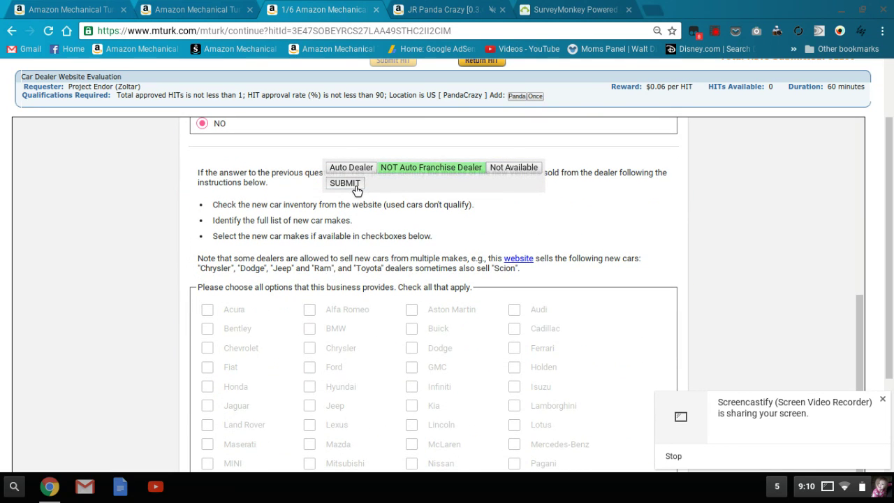
pyautogui.click(356, 187)
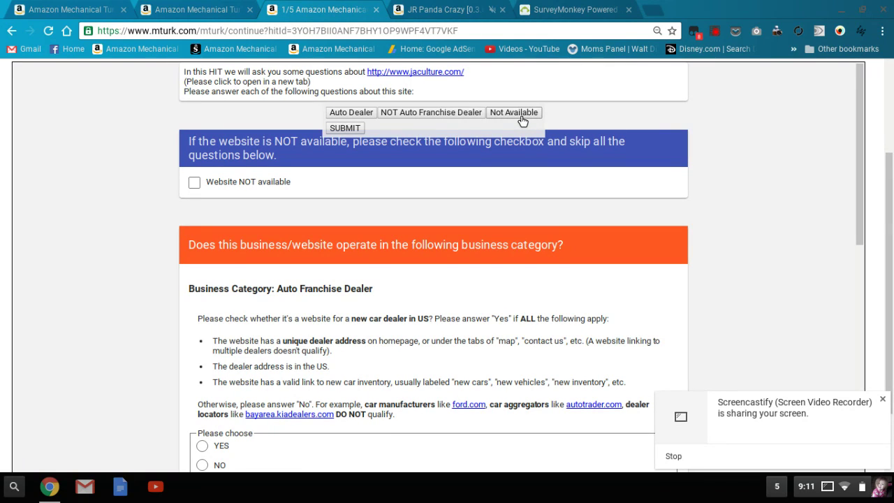
# Check jaculture.com, mark it NOT Auto Franchise Dealer and submit the HIT.
pyautogui.click(433, 73)
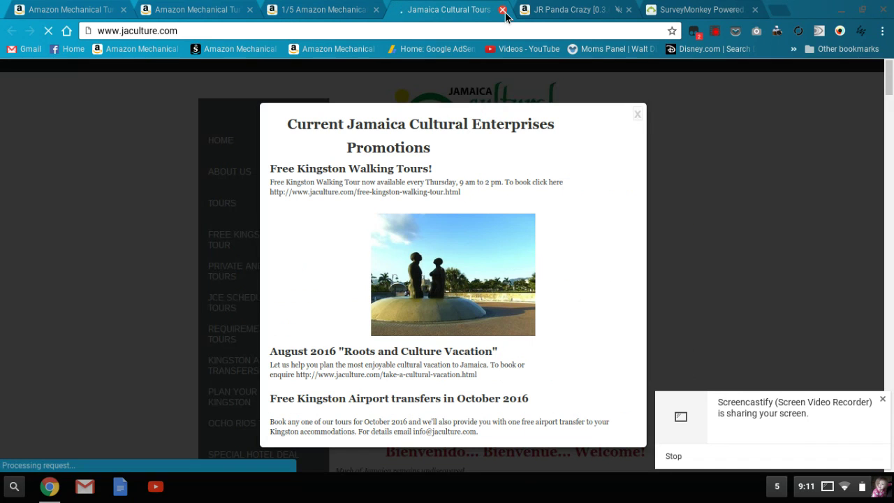
pyautogui.click(502, 12)
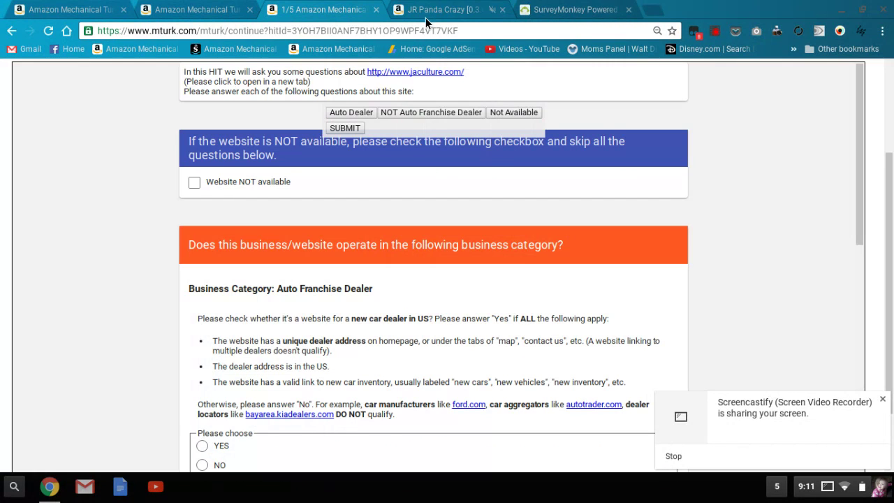
pyautogui.click(423, 116)
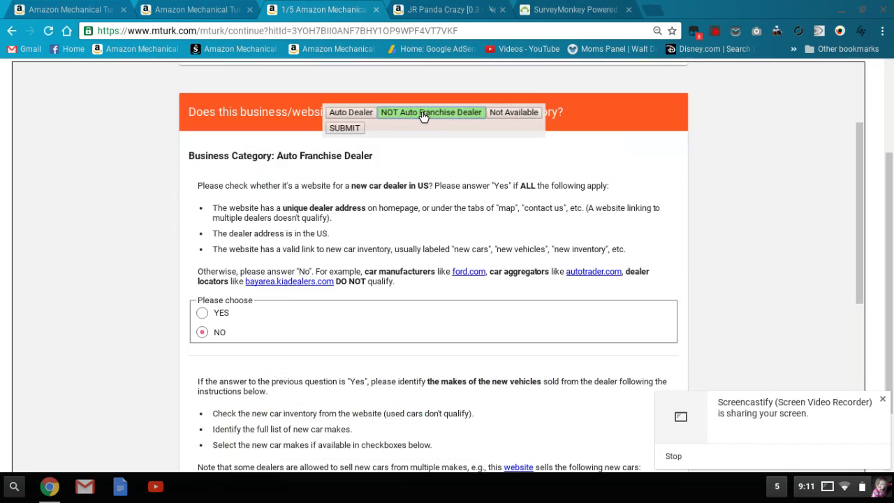
pyautogui.scroll(-2, 416, 117)
pyautogui.scroll(-2, 409, 122)
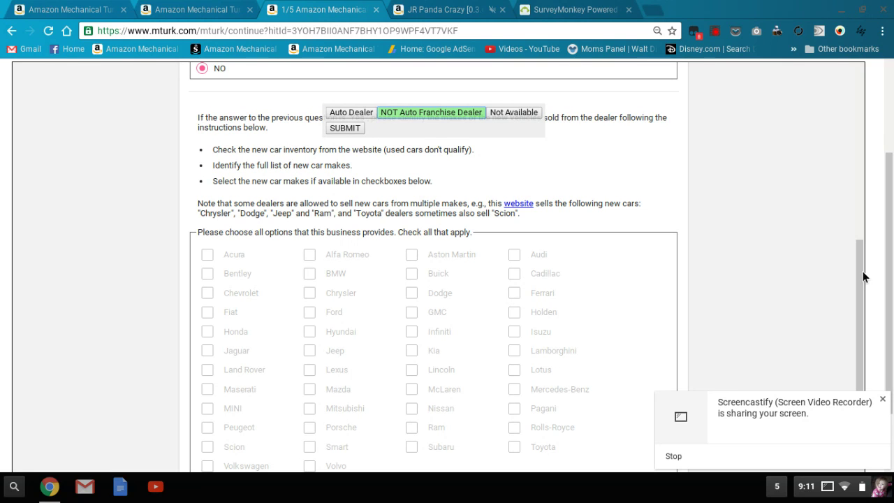
pyautogui.moveTo(868, 272); pyautogui.dragTo(852, 228)
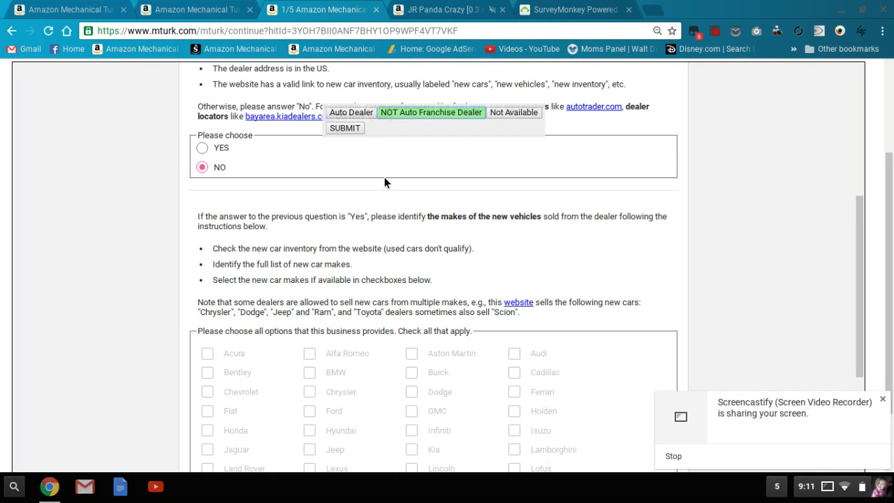
pyautogui.click(357, 131)
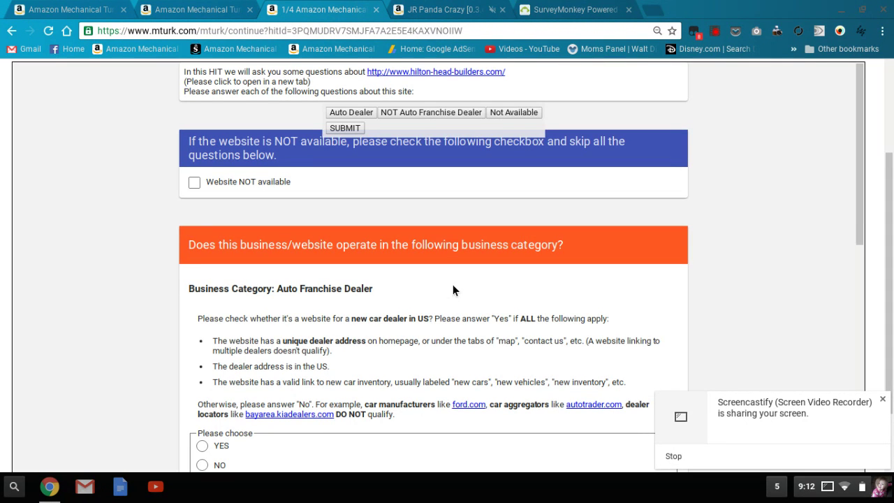
# Check hilton-head-builders.com, answer NOT Auto Franchise Dealer and submit.
pyautogui.click(461, 73)
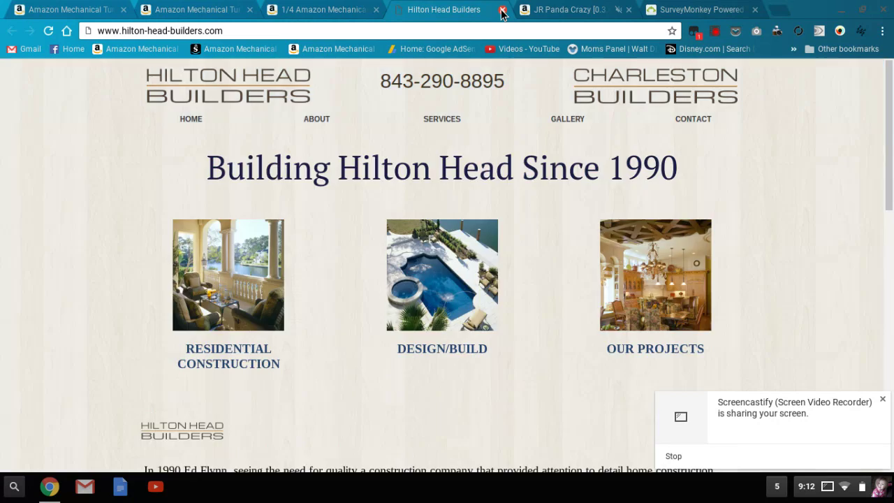
pyautogui.click(502, 10)
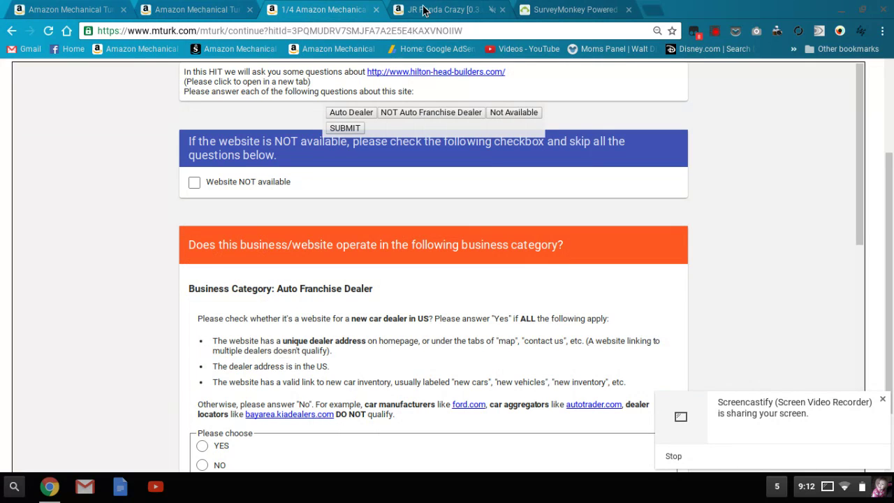
pyautogui.click(405, 114)
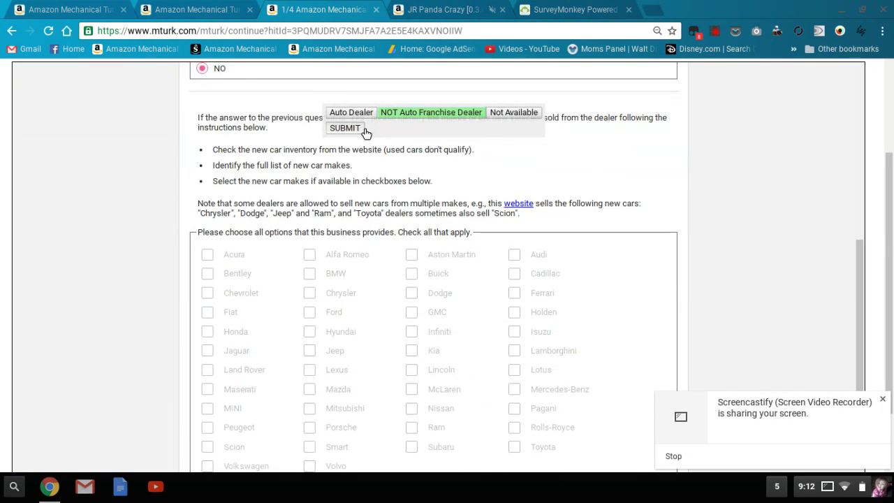
pyautogui.click(362, 129)
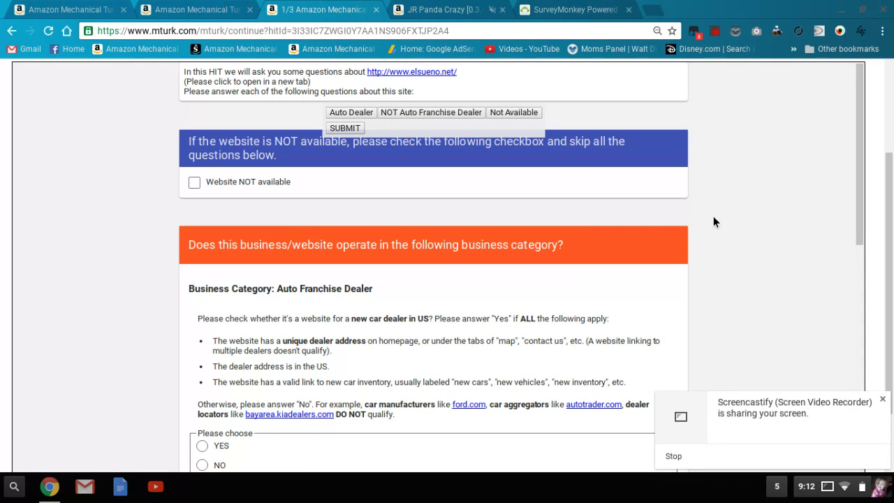
# Check elsueno.net, answer NOT Auto Franchise Dealer with hotkey 2 and submit.
pyautogui.click(444, 75)
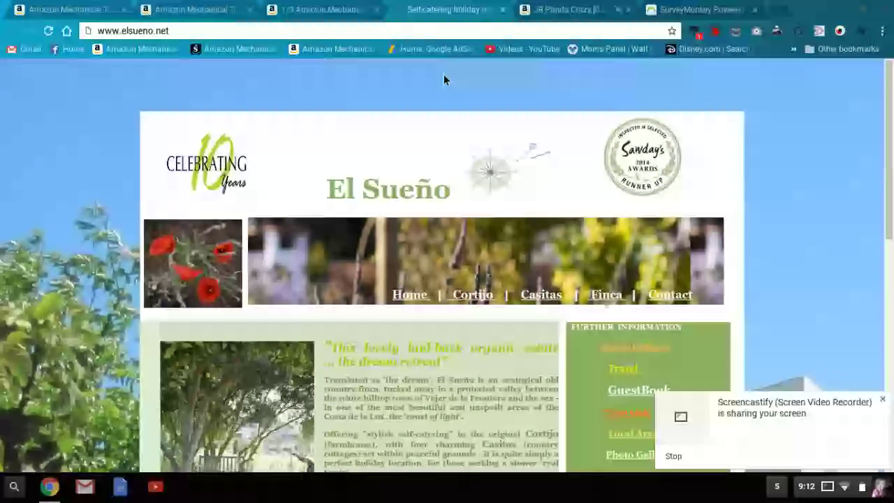
pyautogui.click(502, 10)
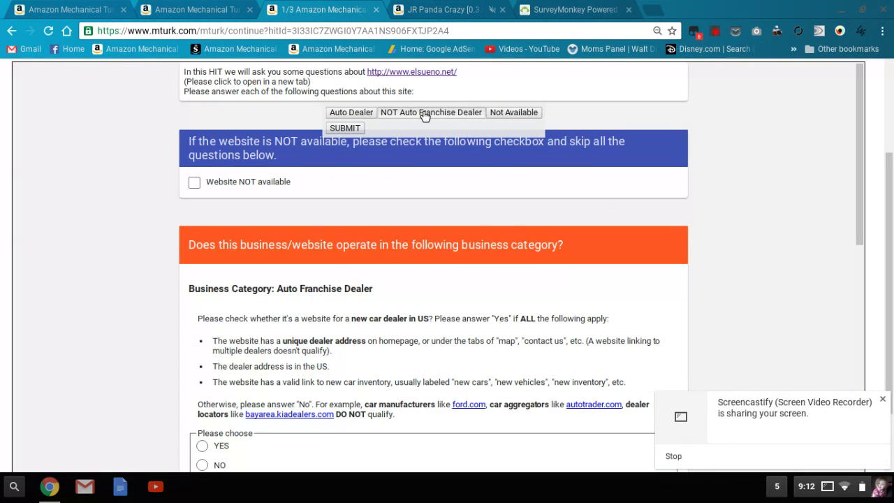
pyautogui.press('2')
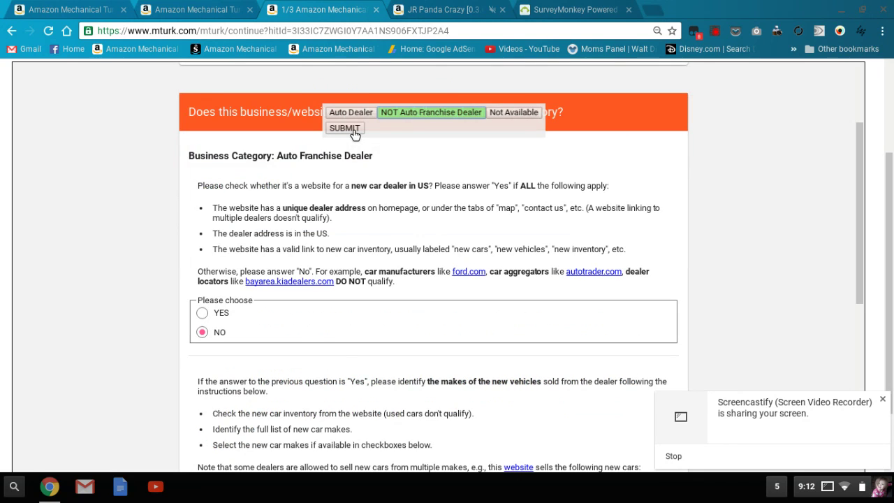
pyautogui.scroll(-5, 354, 134)
pyautogui.click(353, 131)
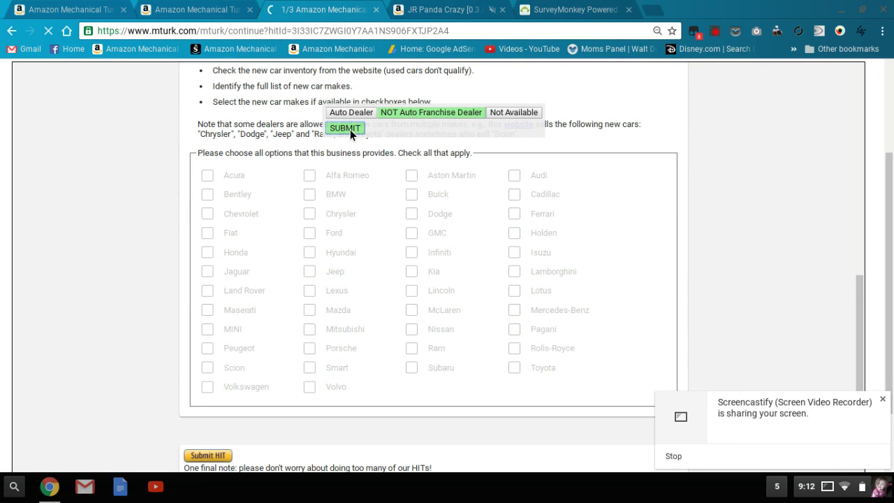